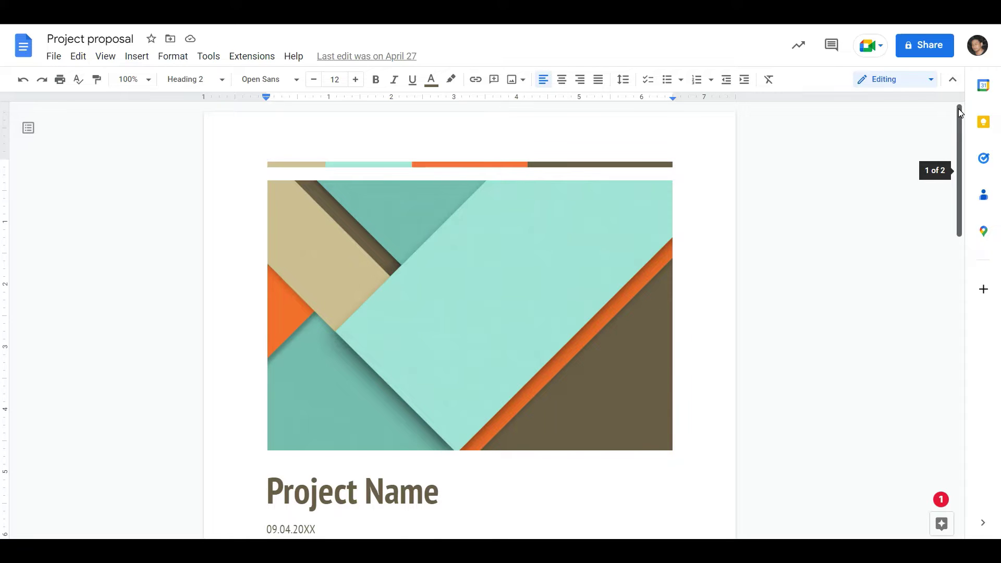
Scroll through the Project proposal document in Google Docs
drag(959, 108, 956, 331)
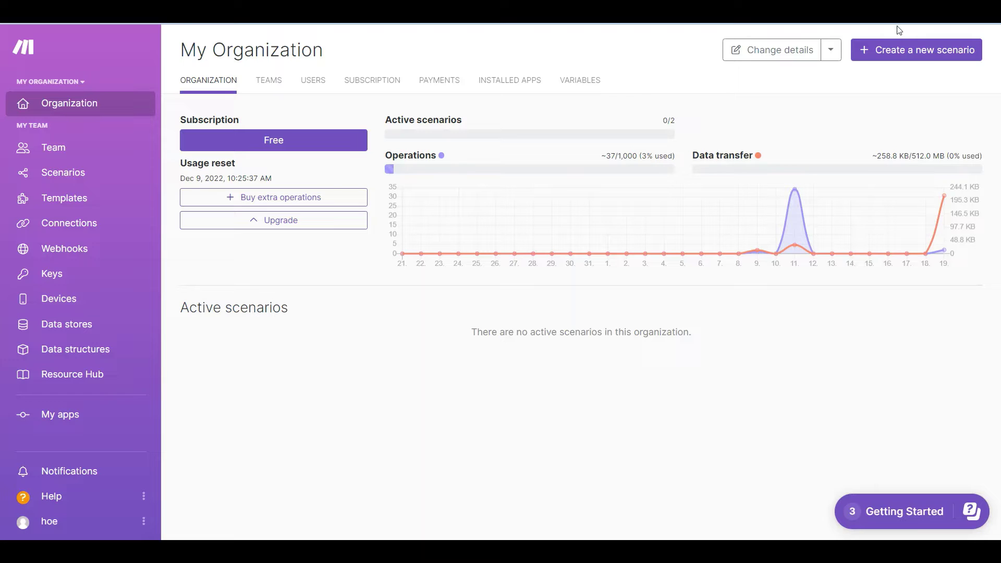
Create a new scenario starting with a Google Docs 'Download a Document' module
click(919, 50)
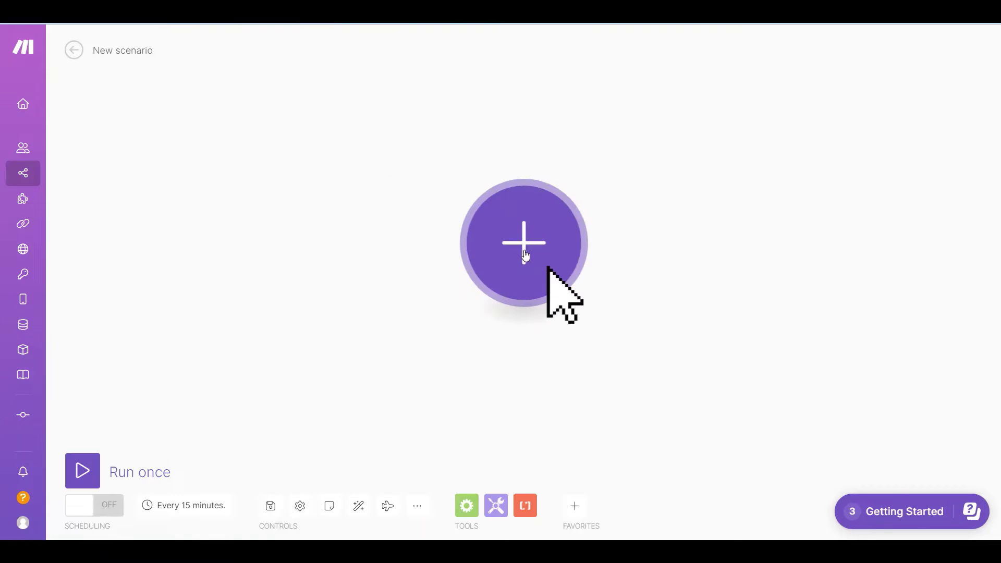
click(525, 254)
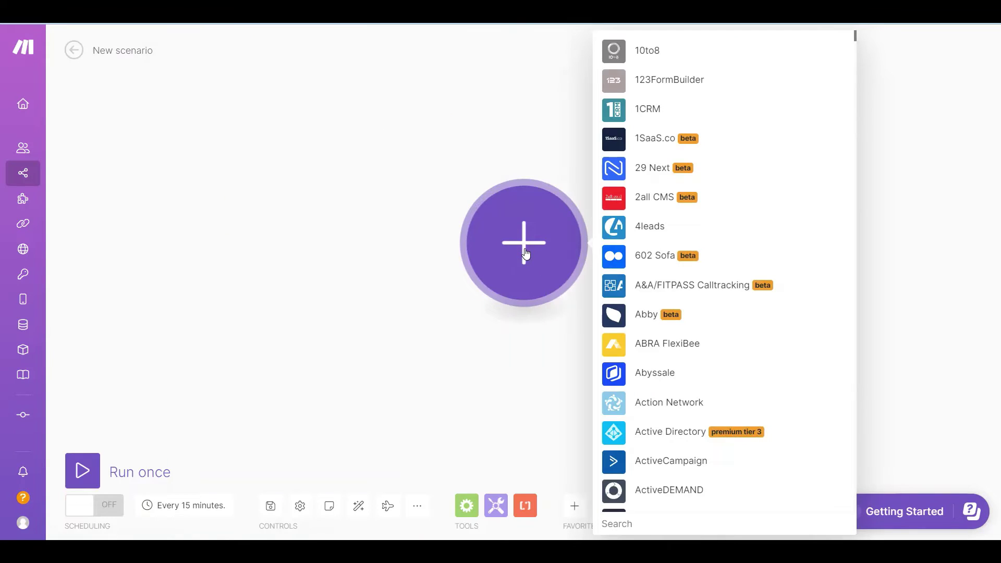
text(google docs)
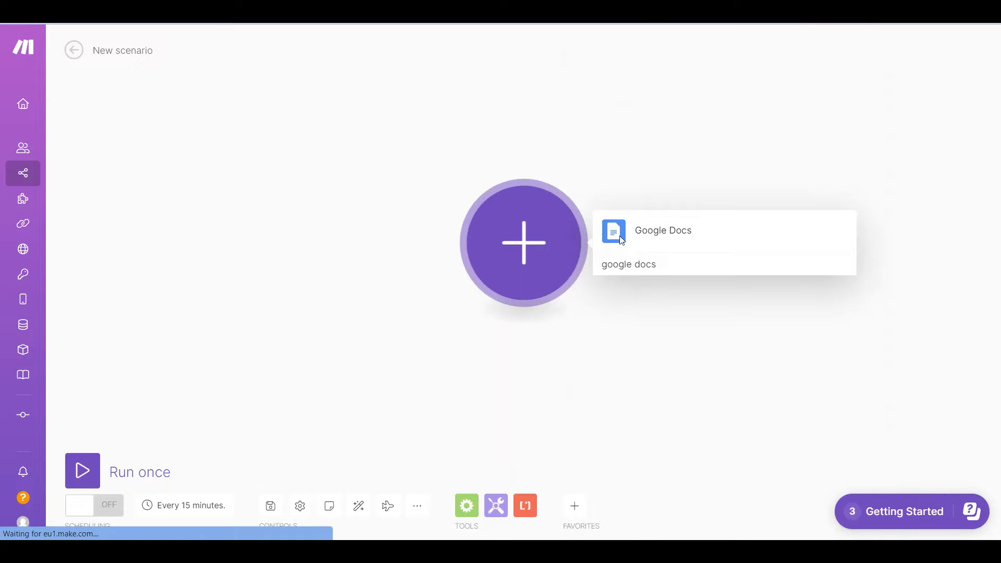
click(652, 231)
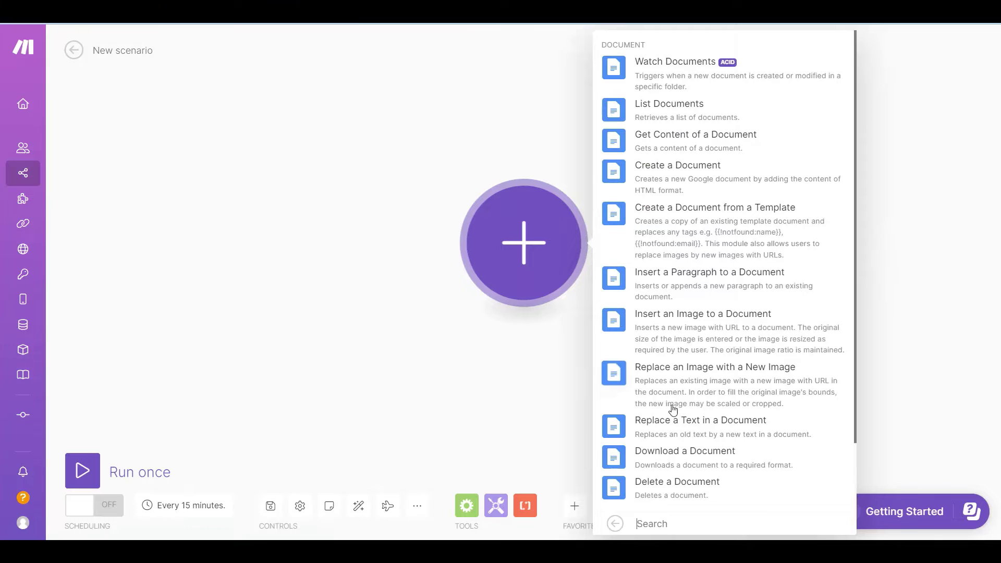
click(685, 457)
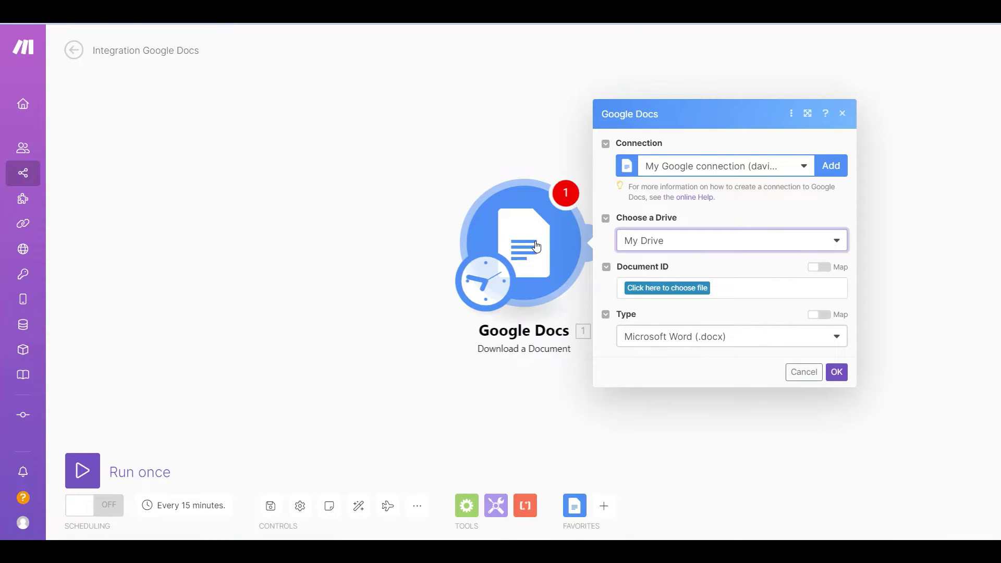
Set the module to download Project proposal from My Drive as a PDF, and save it
click(838, 242)
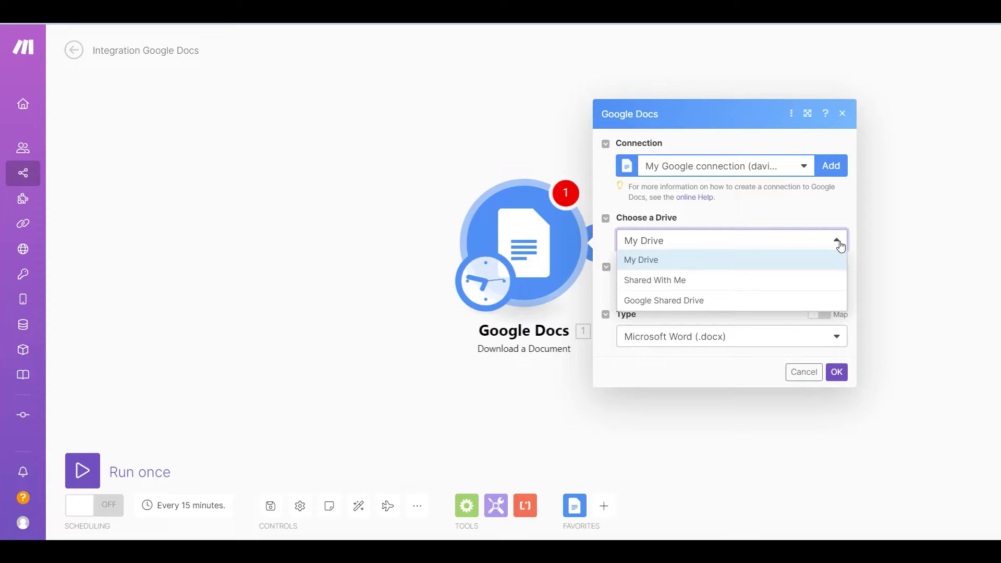
click(840, 244)
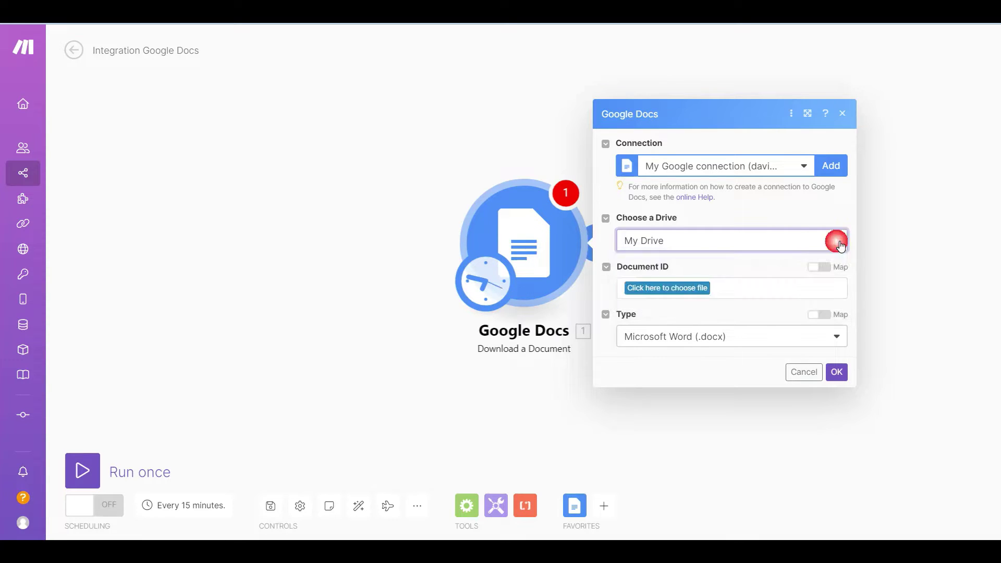
click(668, 290)
text(project)
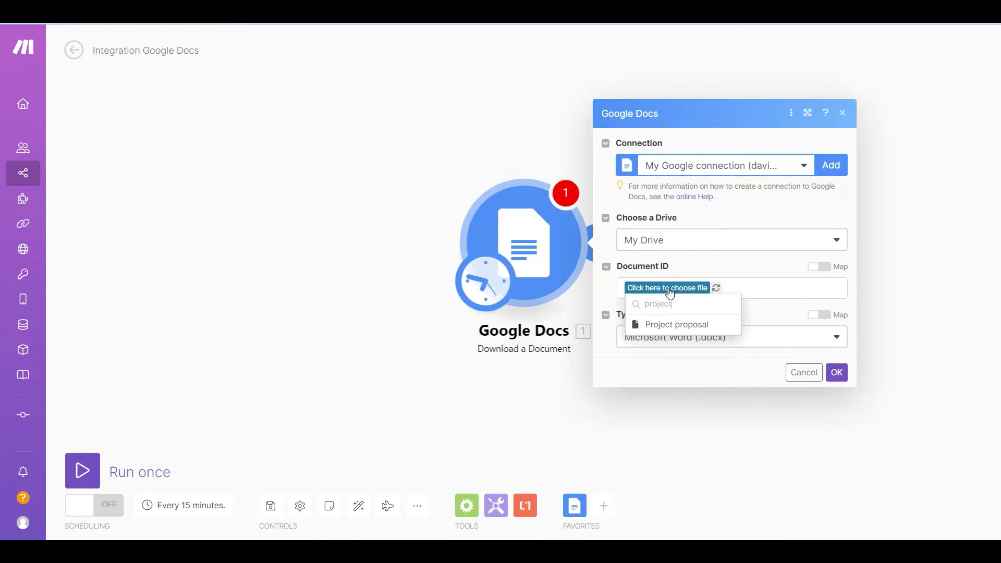
click(666, 326)
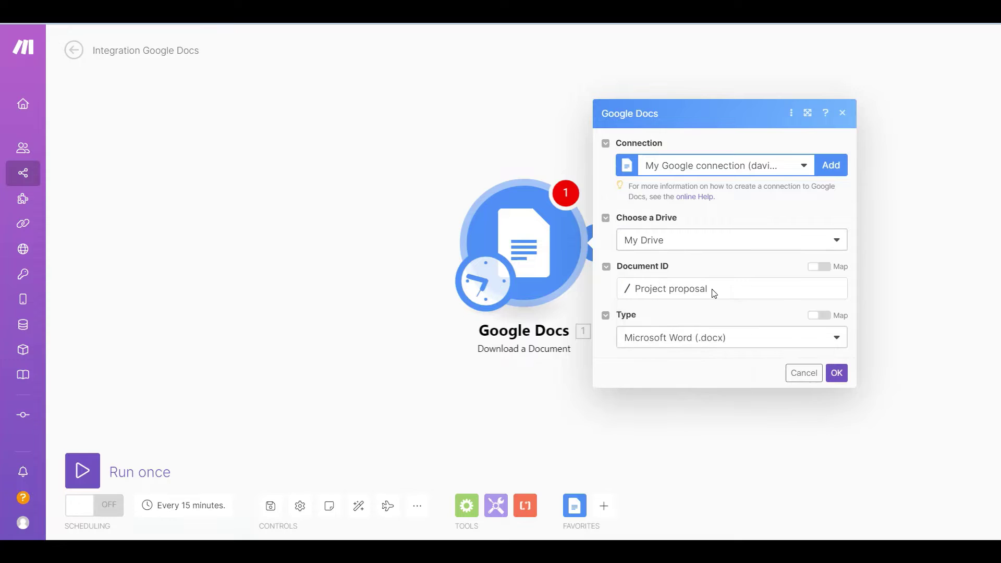
click(837, 339)
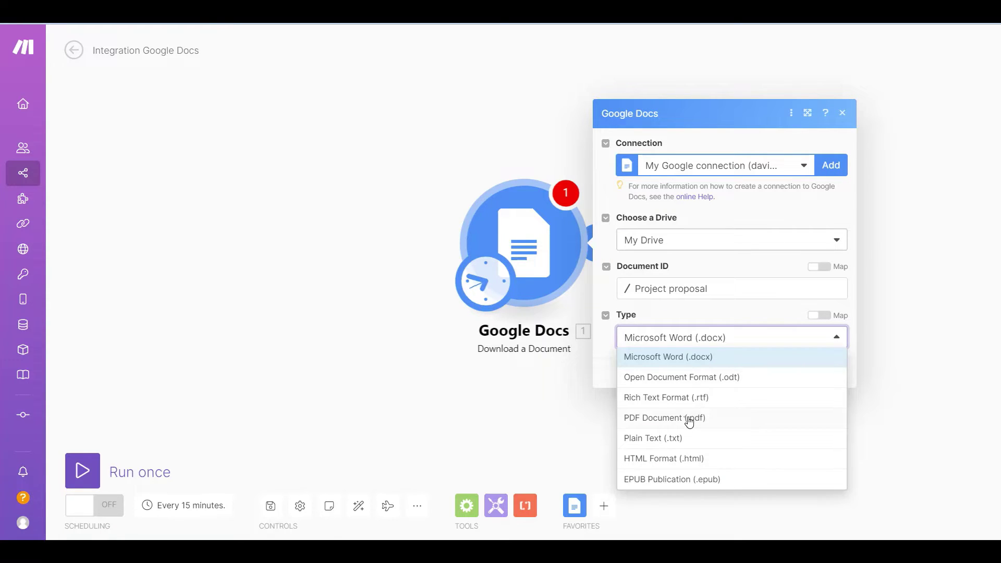
click(690, 420)
click(837, 373)
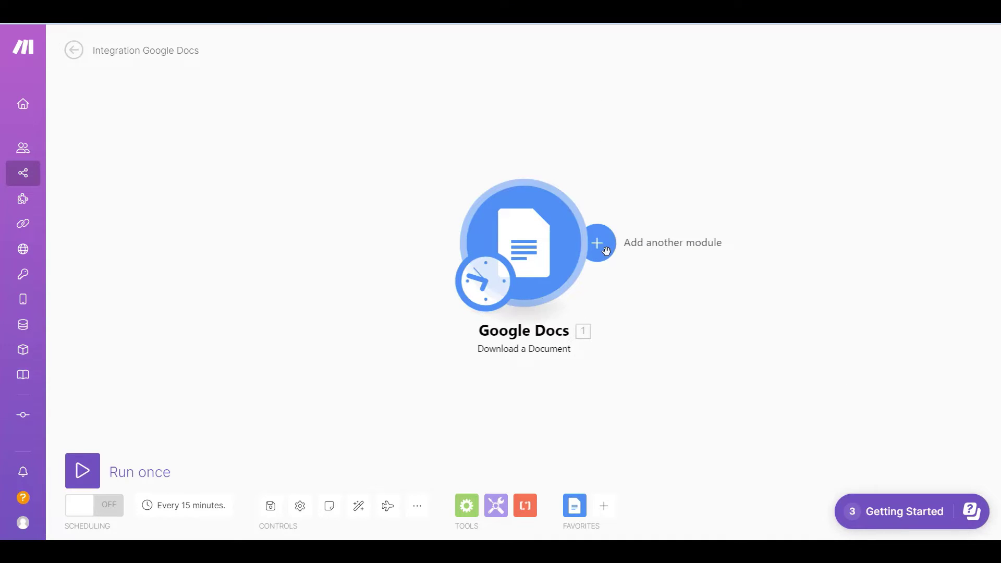
Add a PDF.co 'Add Password and Security into PDF' module after Google Docs
click(606, 251)
text(pdf.)
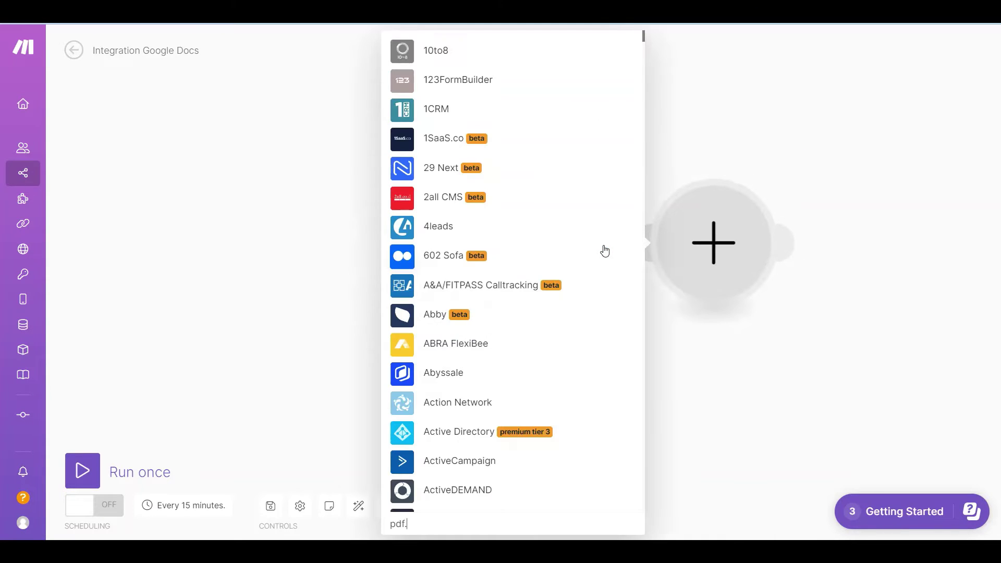
text(co)
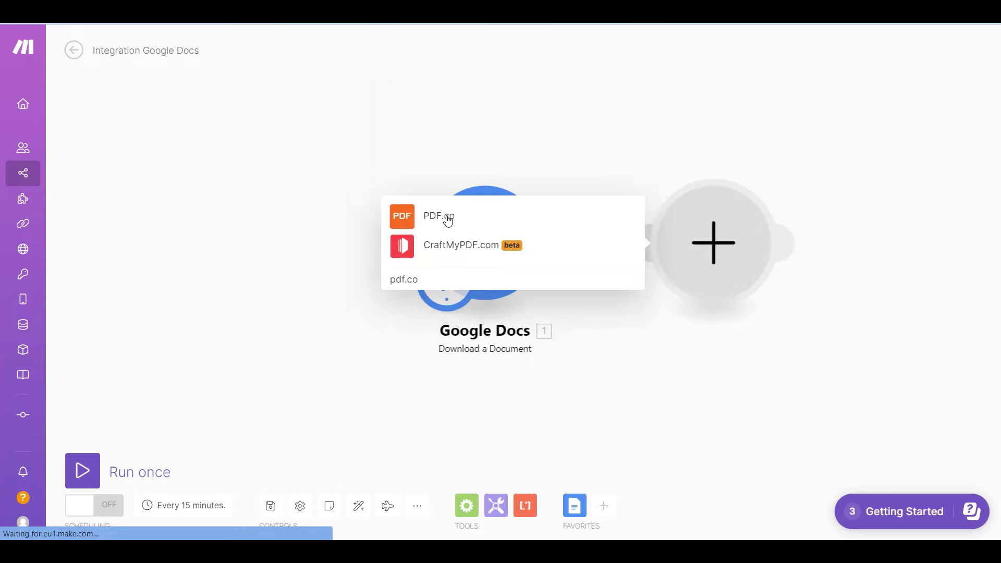
click(446, 218)
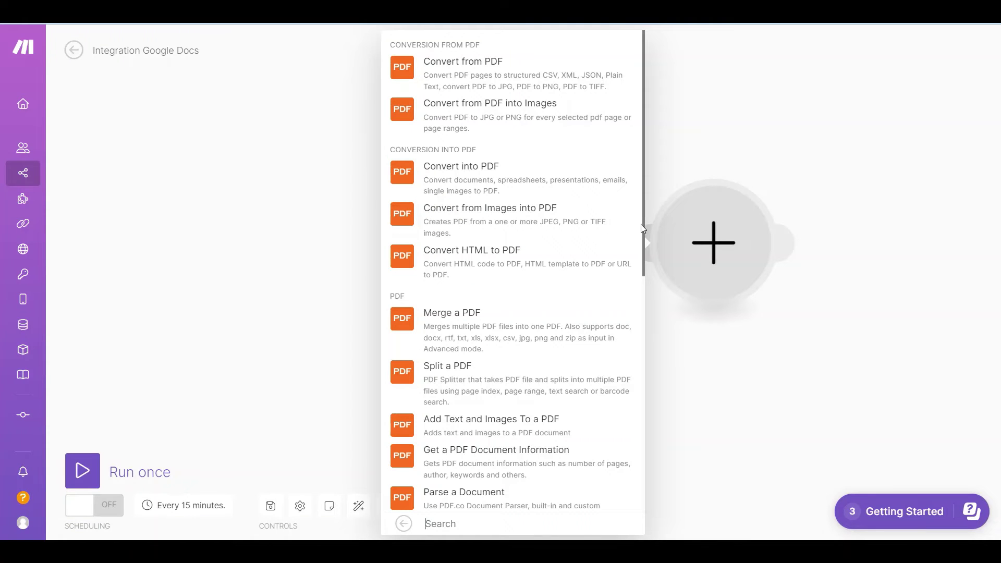
drag(641, 224, 657, 440)
click(536, 412)
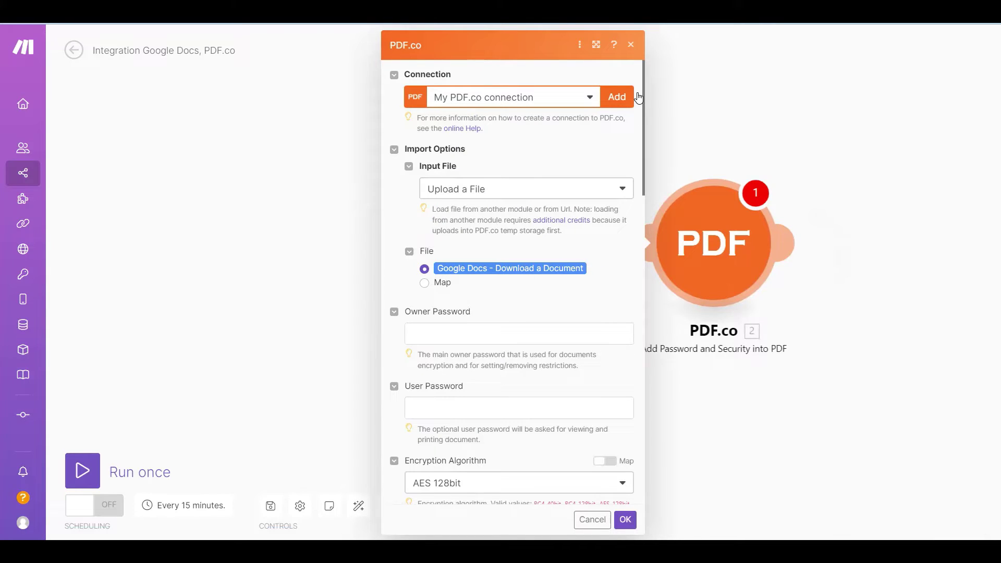
Keep Upload a File as the input source and enter the owner and user passwords
click(627, 190)
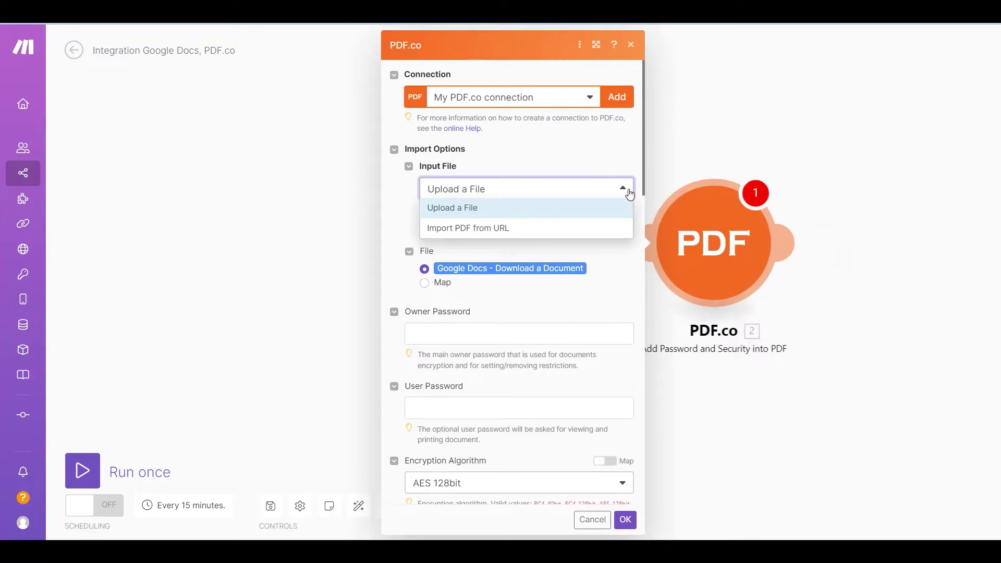
click(628, 191)
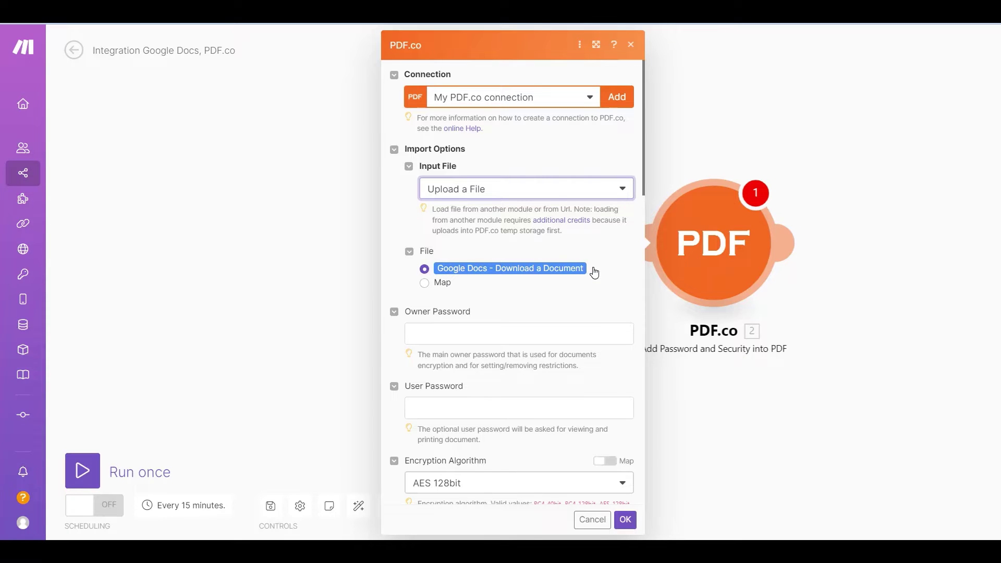
click(421, 337)
text(12345)
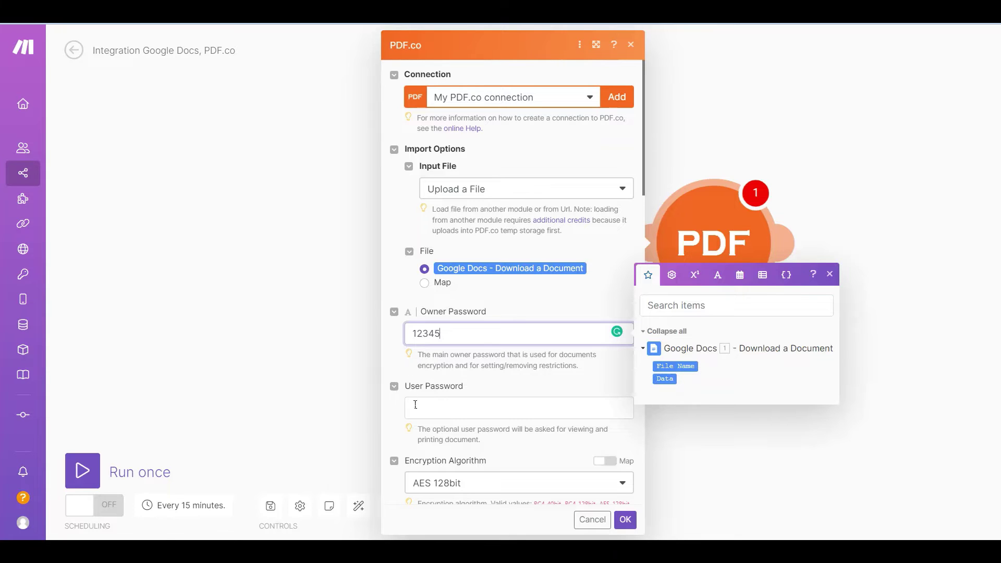
click(416, 405)
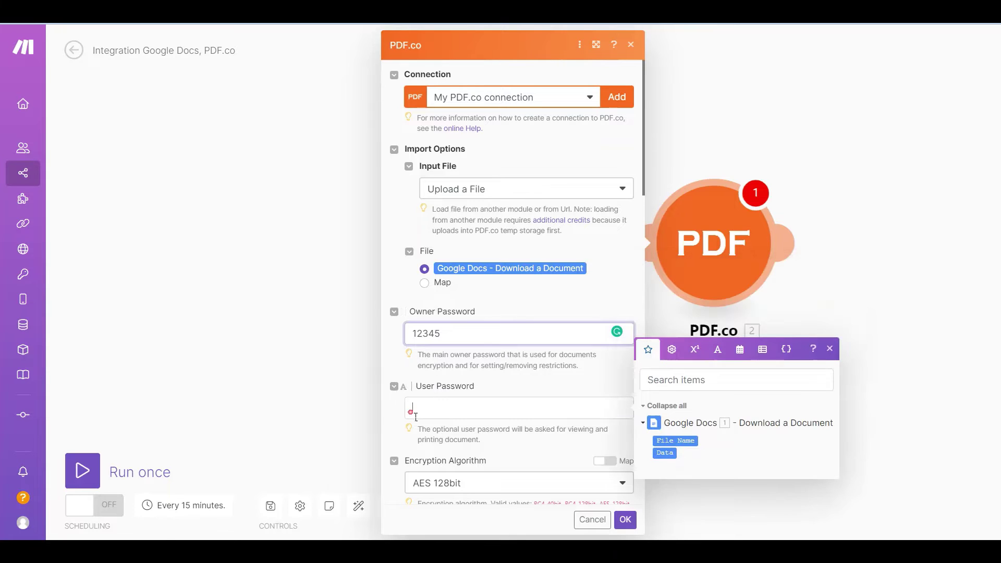
text(54321)
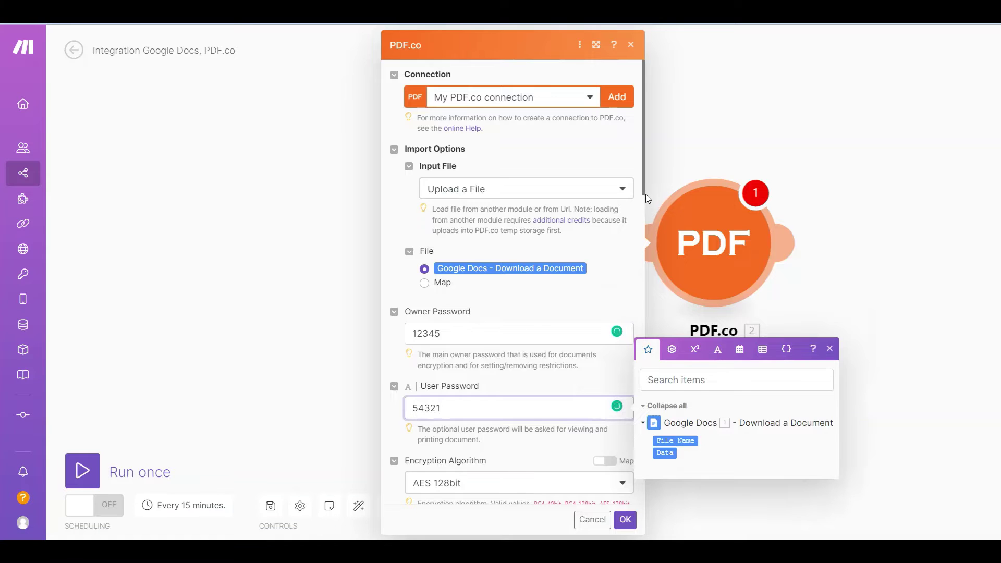
drag(643, 195, 647, 284)
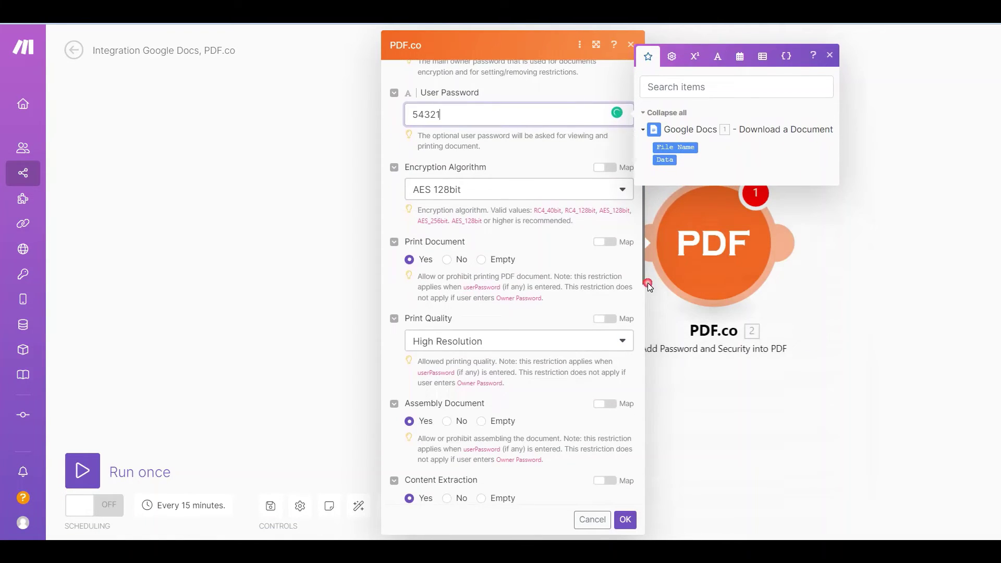
Keep AES 128bit encryption and High Resolution print quality, with printing disallowed
click(628, 194)
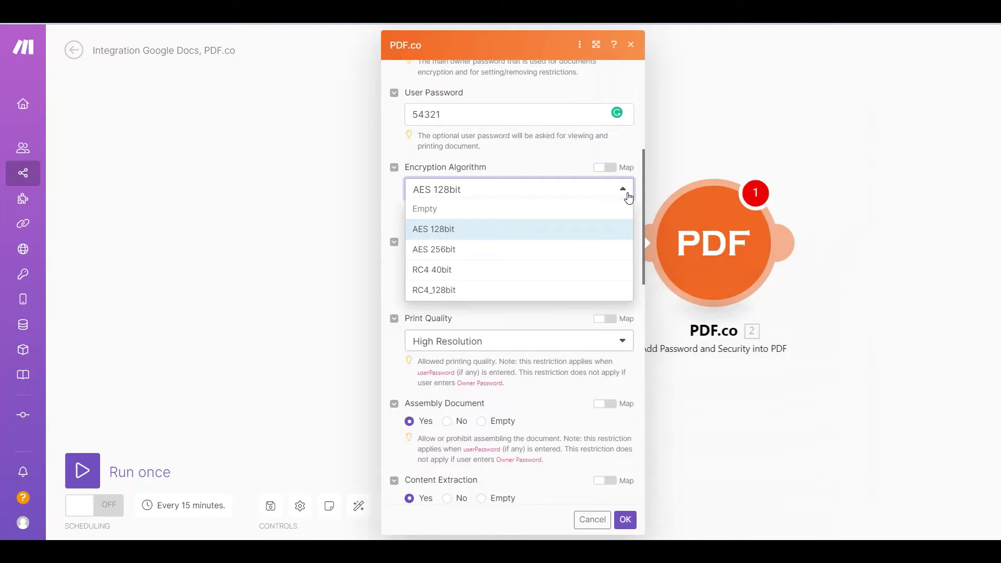
click(628, 196)
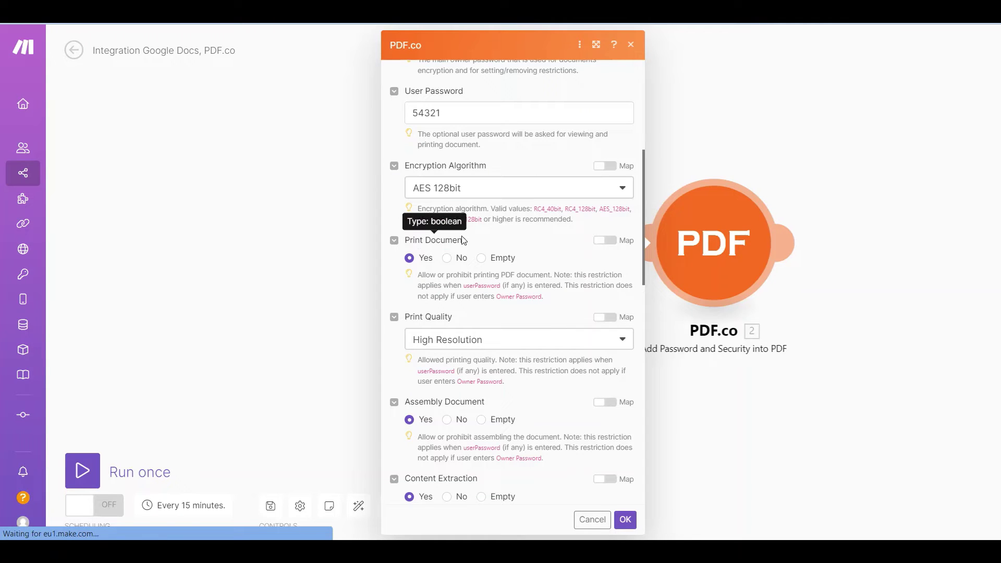
click(447, 258)
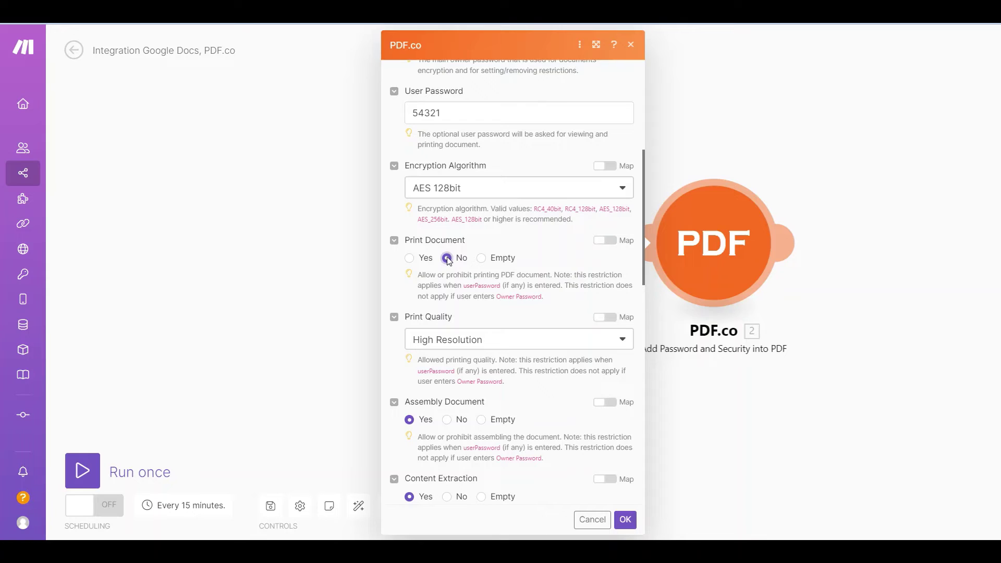
click(626, 342)
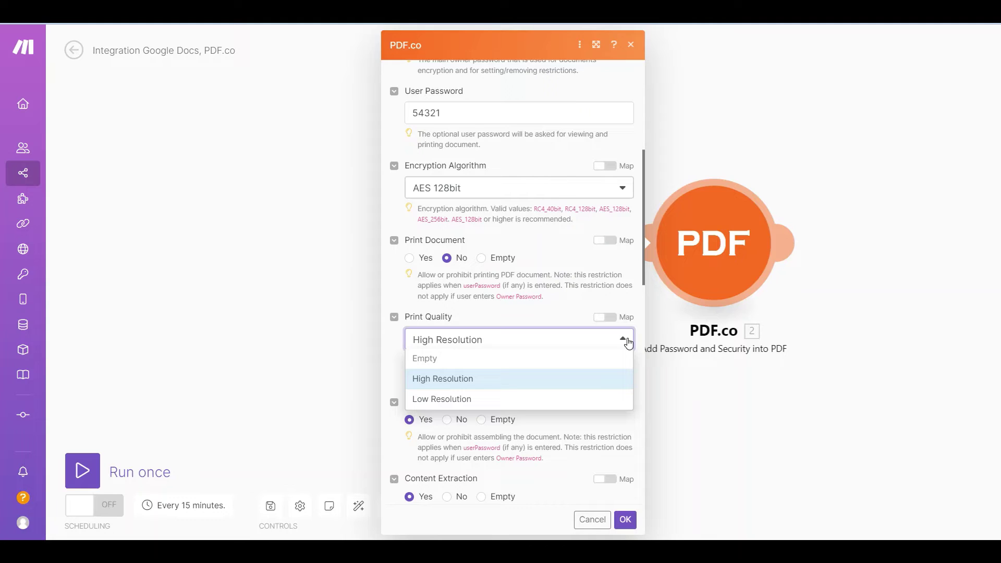
click(629, 343)
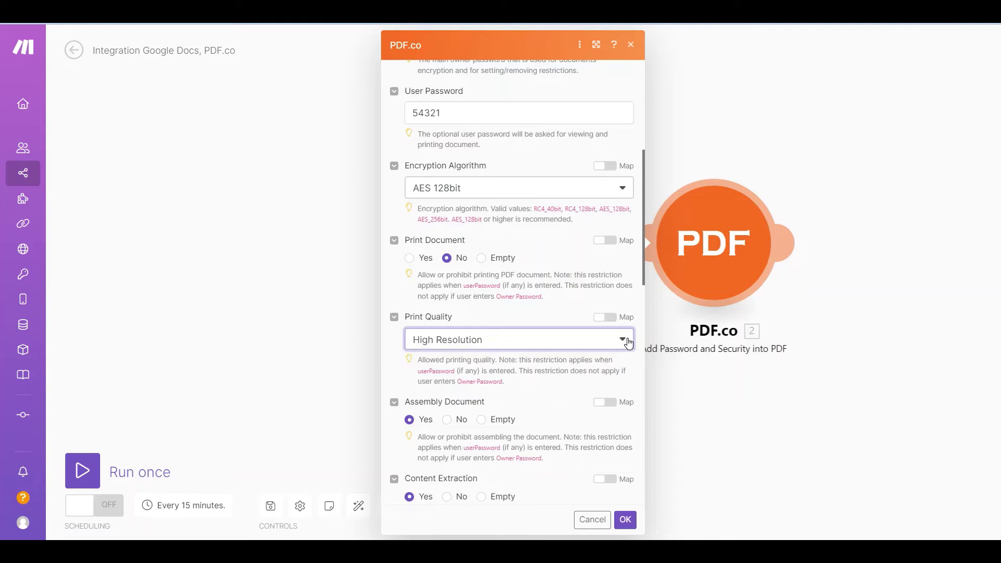
drag(643, 281, 650, 375)
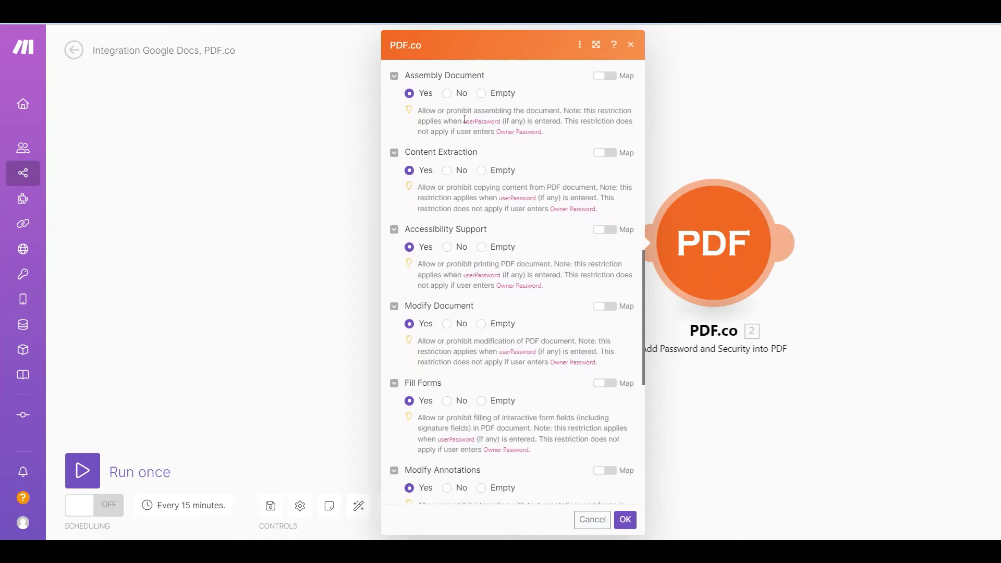
Set assembly, content extraction, accessibility, modifying, form filling and annotations to No, then save
click(447, 94)
click(447, 170)
click(447, 247)
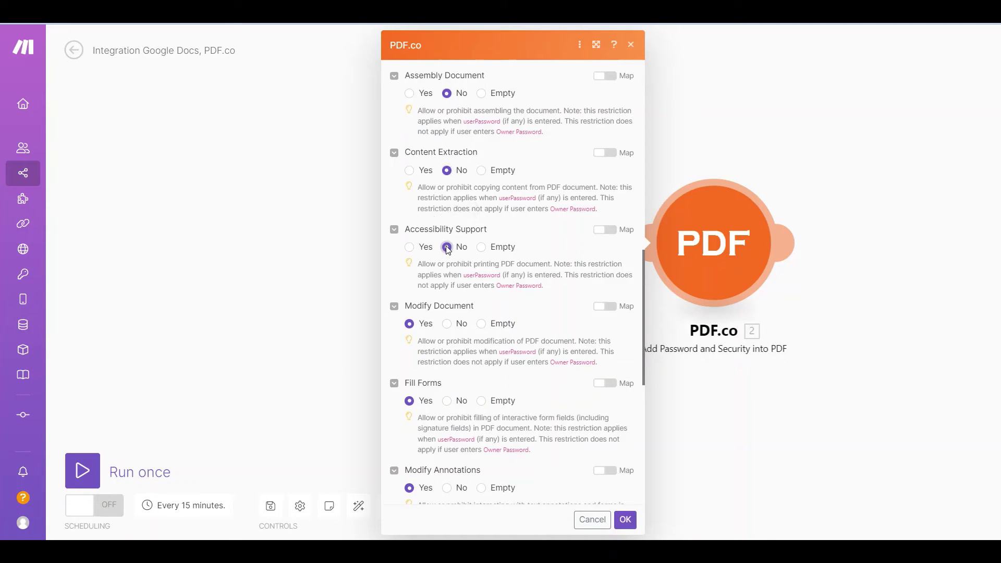
click(446, 324)
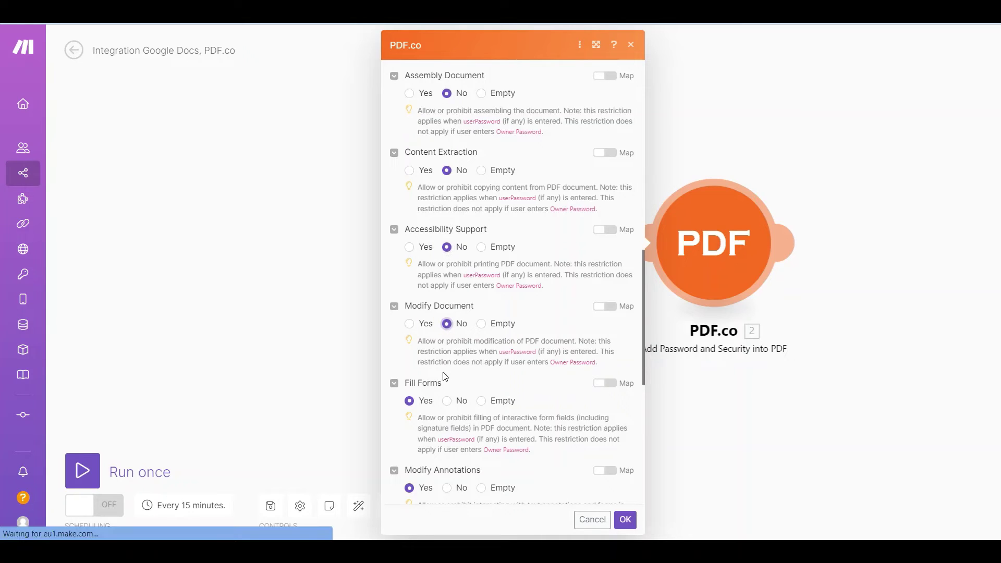
click(447, 401)
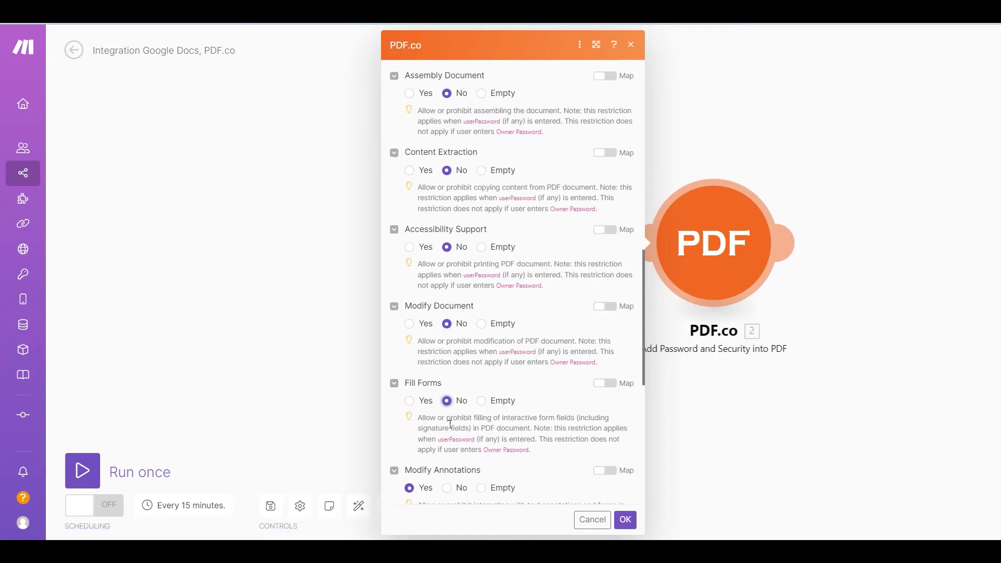
click(448, 488)
drag(645, 383, 643, 474)
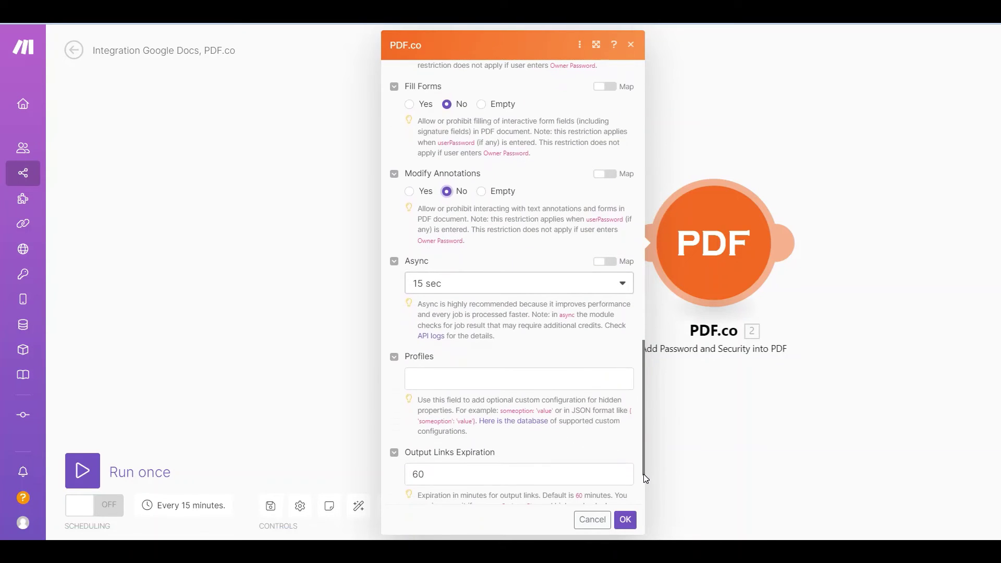
click(625, 519)
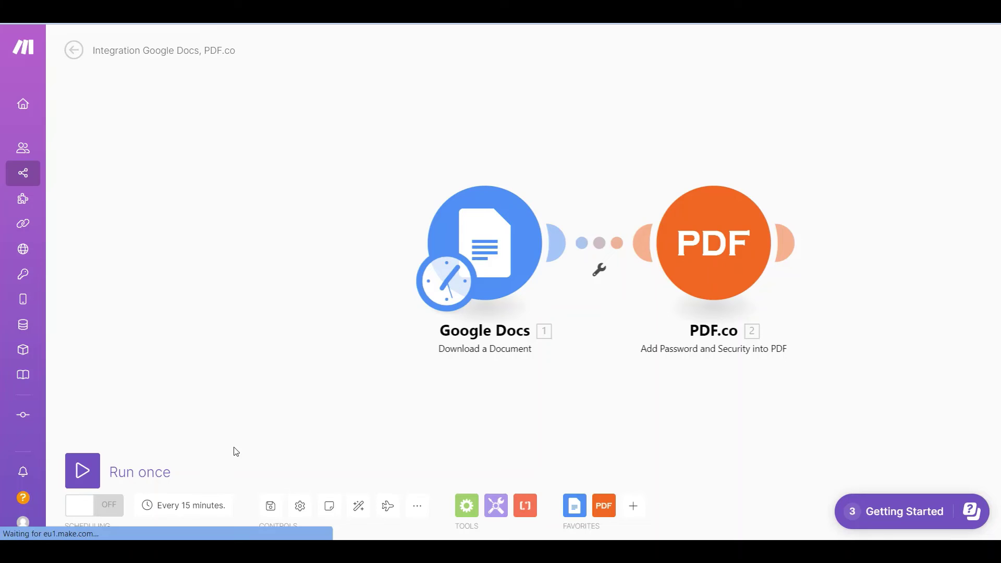
Run the scenario once and select the output PDF URL from the PDF.co results
click(90, 469)
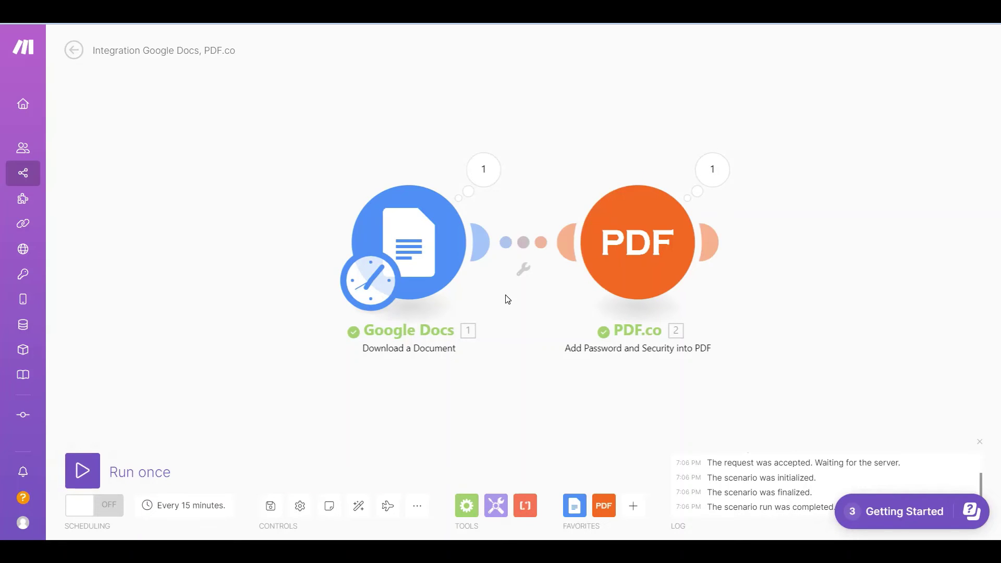
click(712, 170)
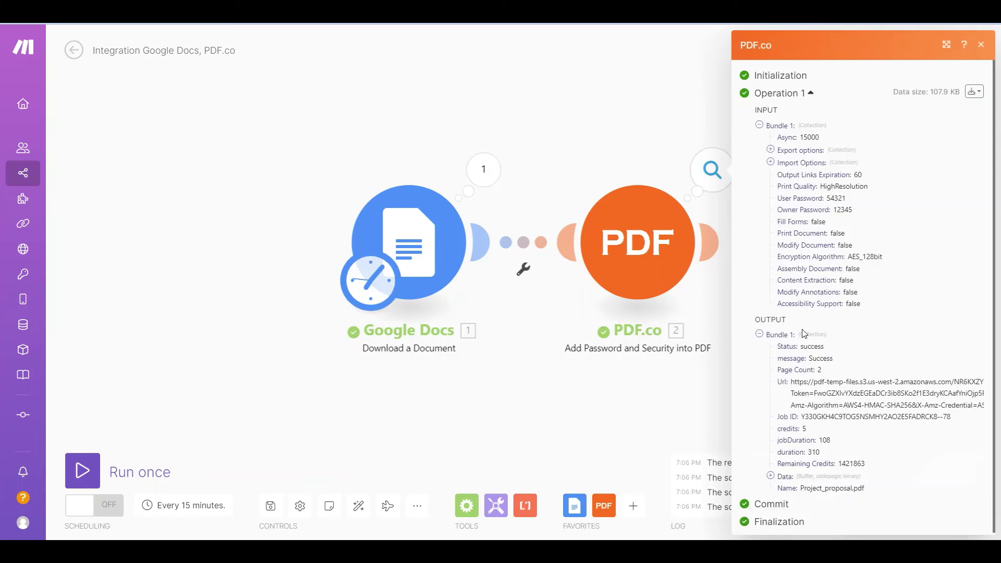
triple_click(834, 382)
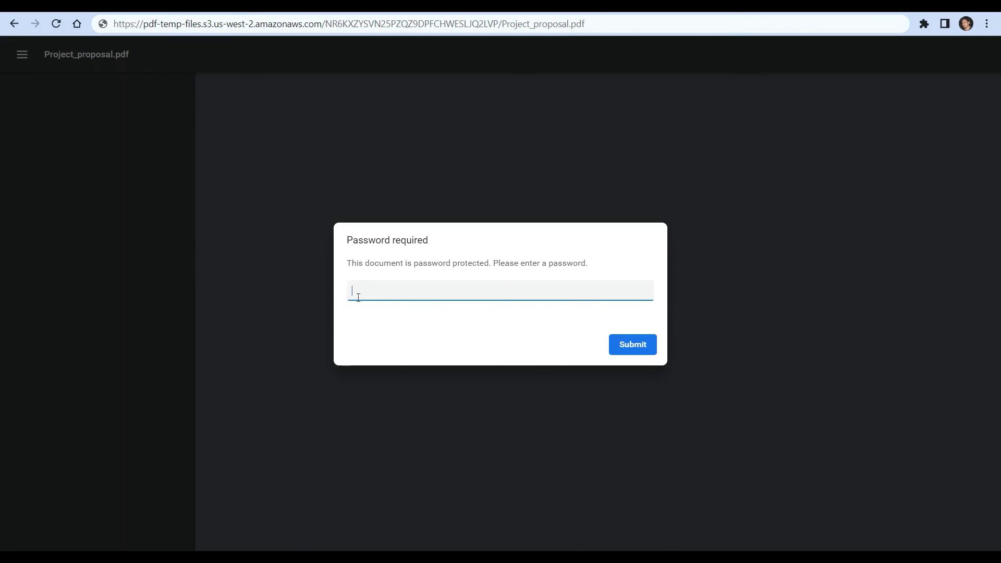
Unlock Project_proposal.pdf with its user password and scroll through its pages
text(•)
click(638, 352)
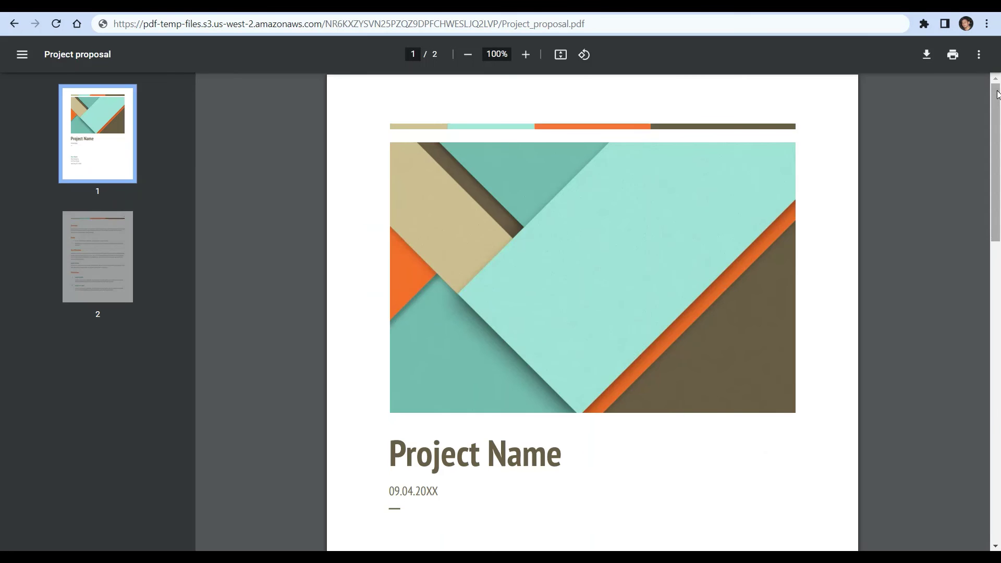
drag(998, 96, 998, 330)
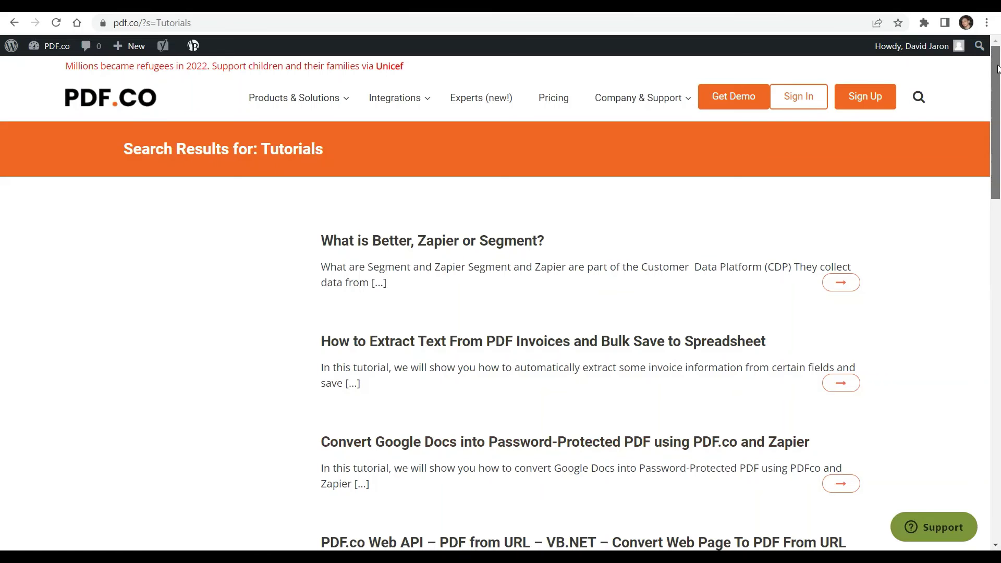
Subscribe to the PDF.co YouTube channel with notifications set to All
drag(998, 67, 999, 200)
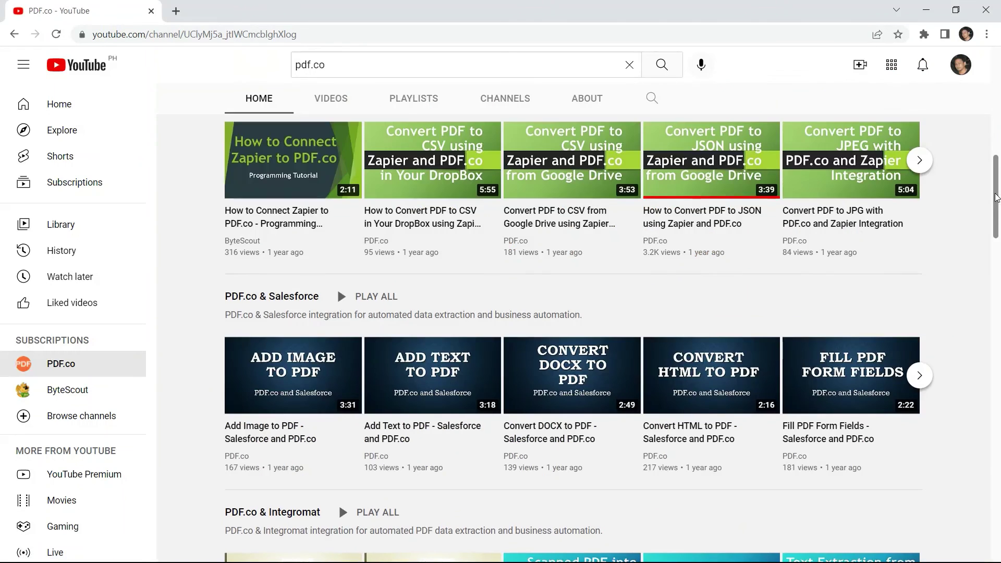
scroll(999, 260, down, 6)
scroll(999, 261, down, 3)
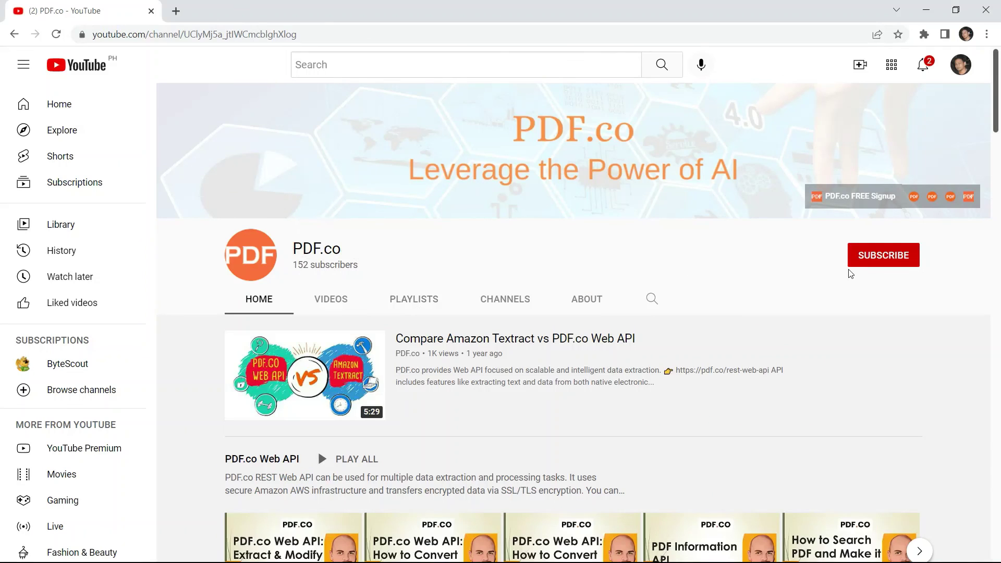
click(894, 257)
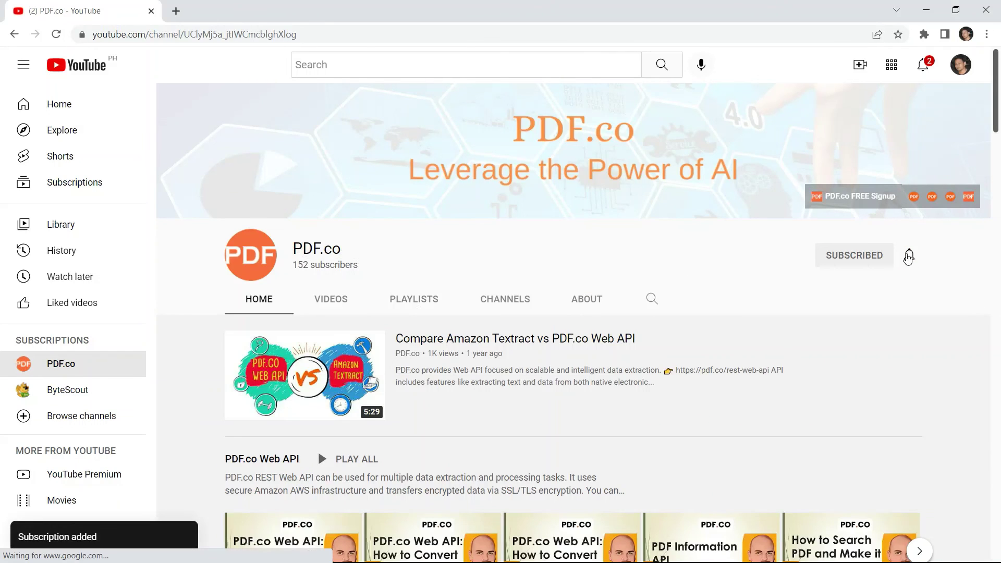
click(909, 256)
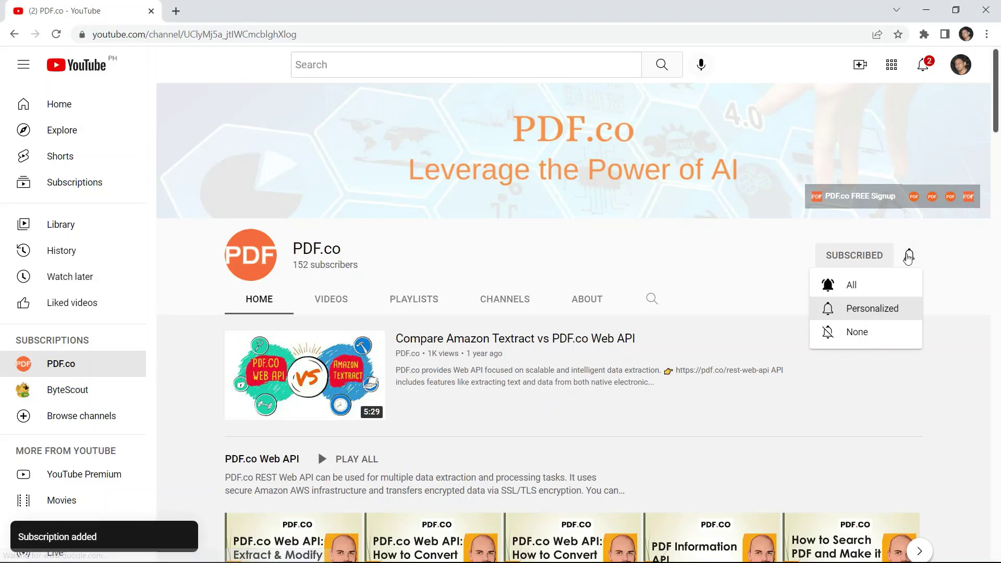
click(858, 285)
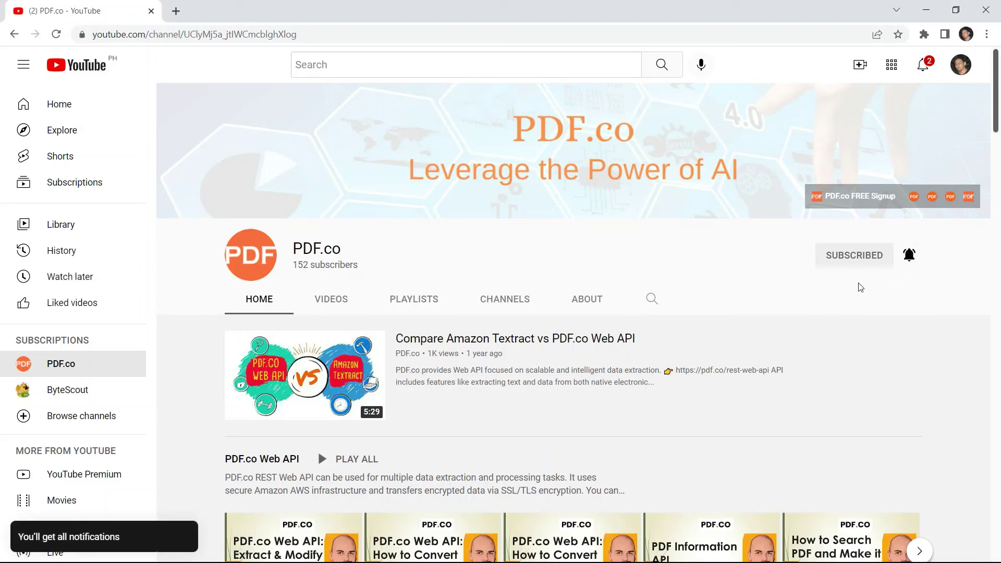